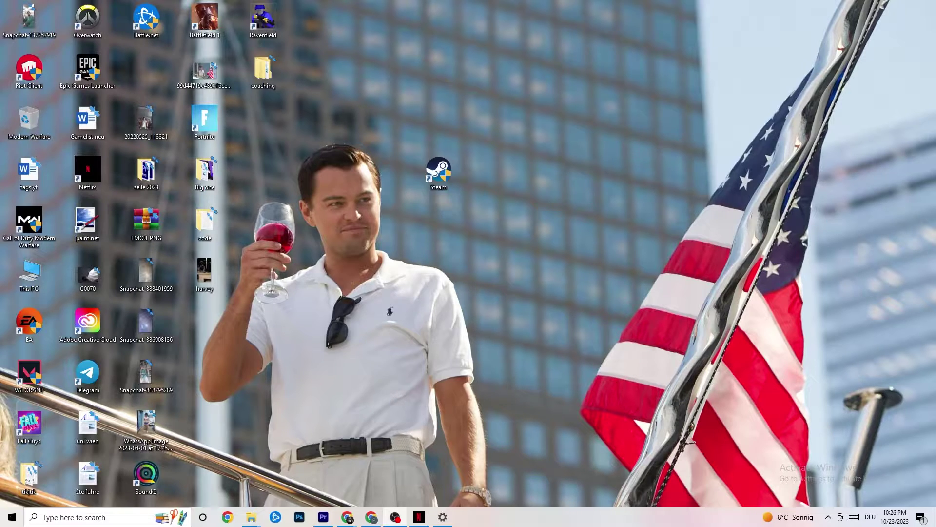
Open the Steam shortcut's Properties on the Compatibility tab, showing Windows 8 mode and admin rights
drag(439, 172, 405, 146)
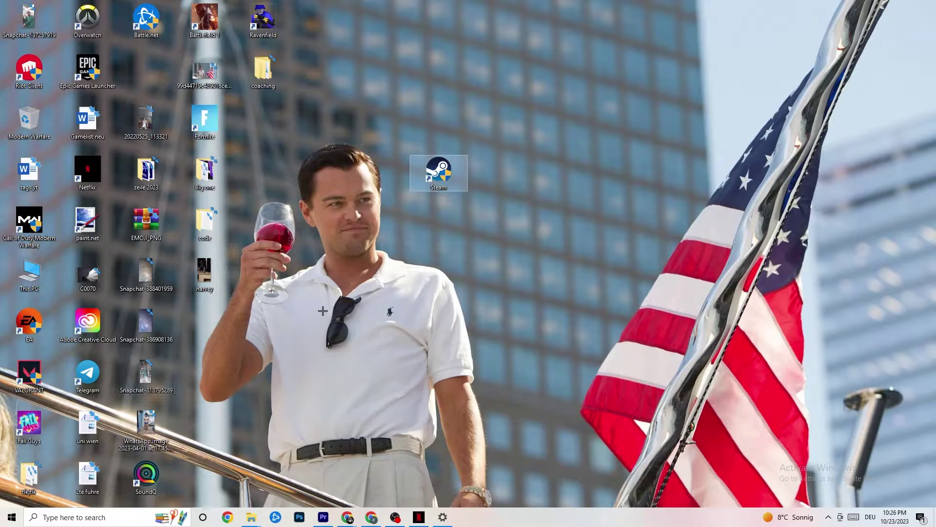
right_click(448, 172)
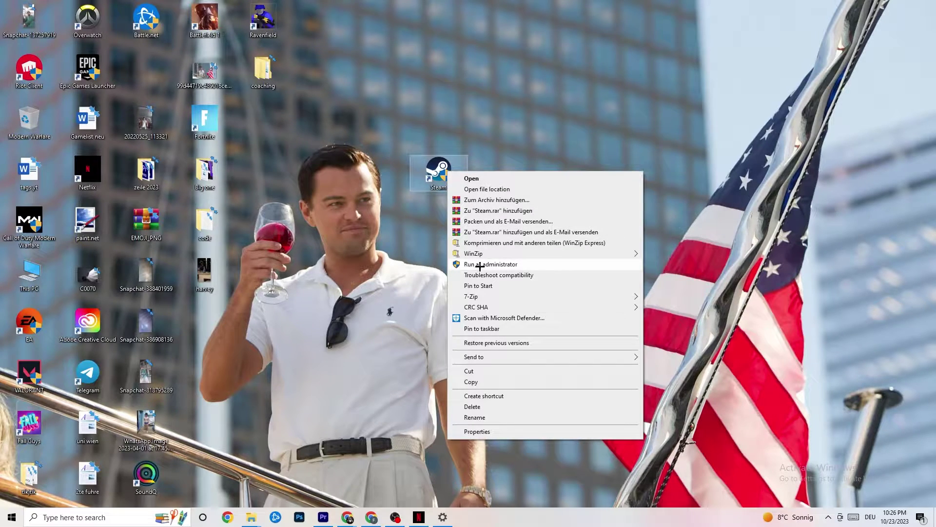
click(415, 260)
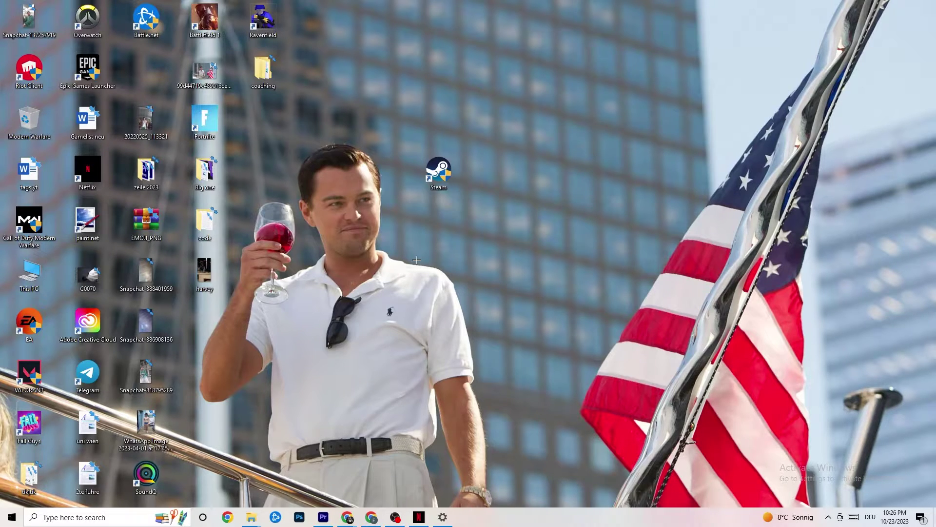
click(437, 173)
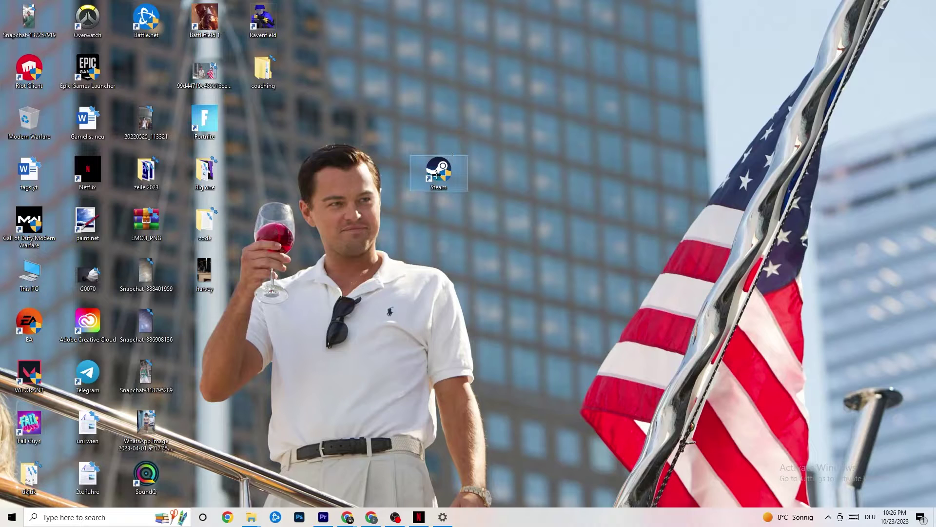
right_click(437, 174)
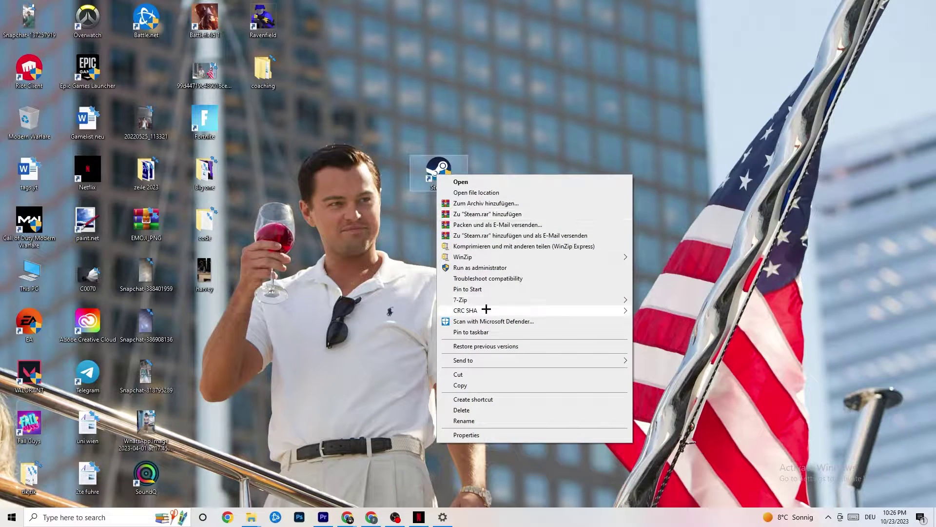
click(485, 434)
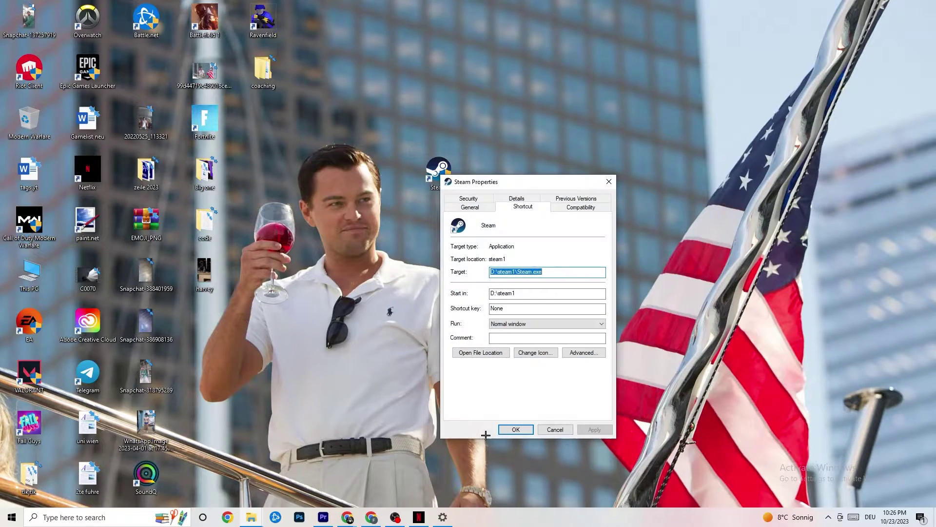
drag(508, 182, 460, 108)
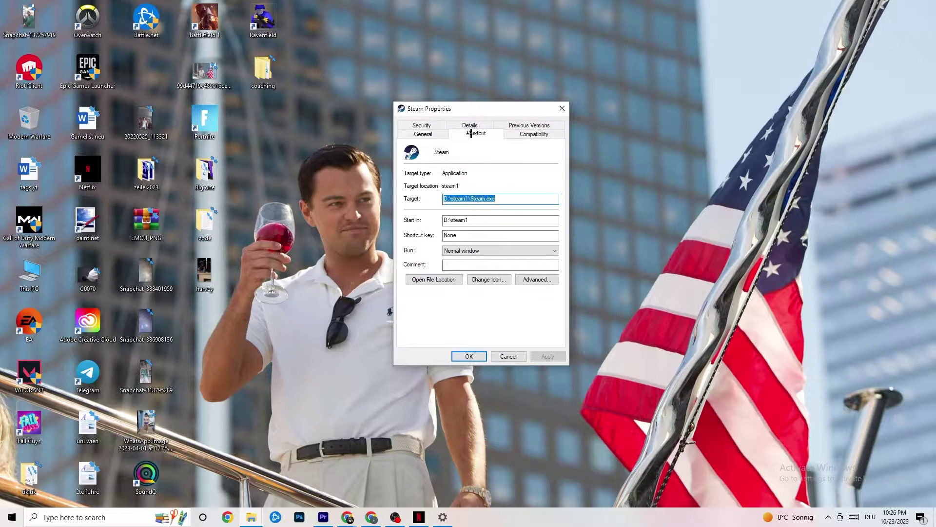
click(507, 132)
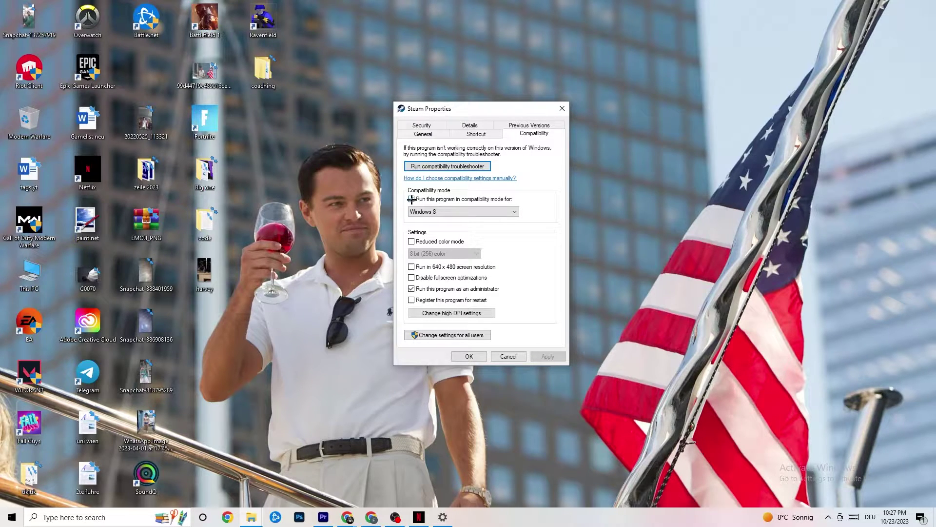
Keep Windows 8 compatibility mode with Run as administrator ticked and confirm with OK
click(454, 212)
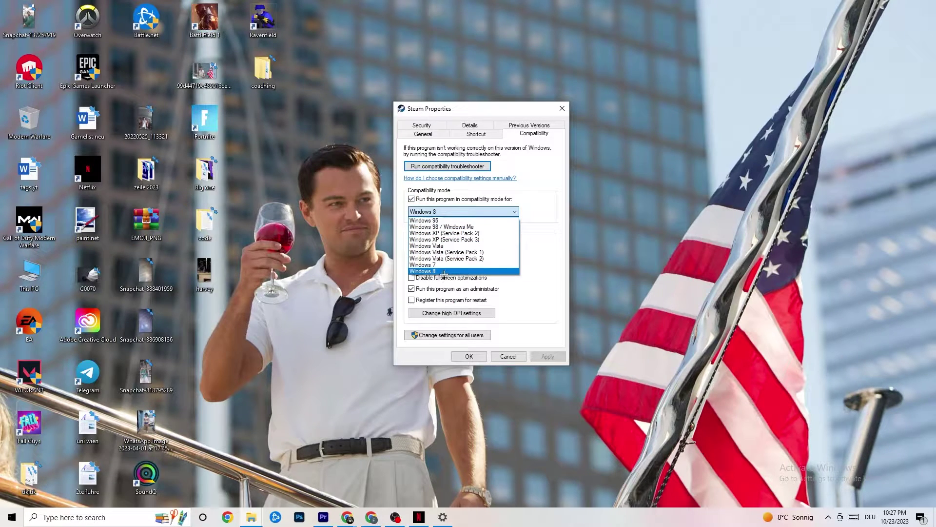
click(531, 215)
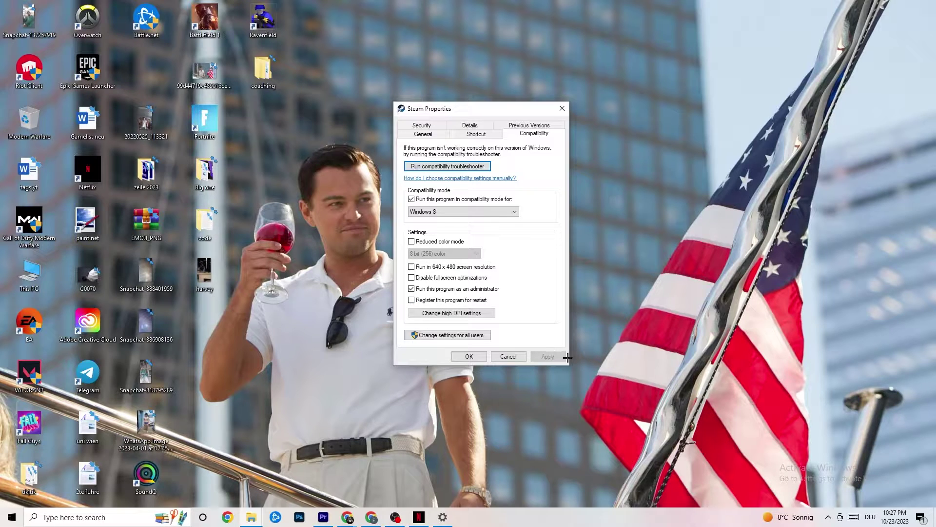
click(470, 359)
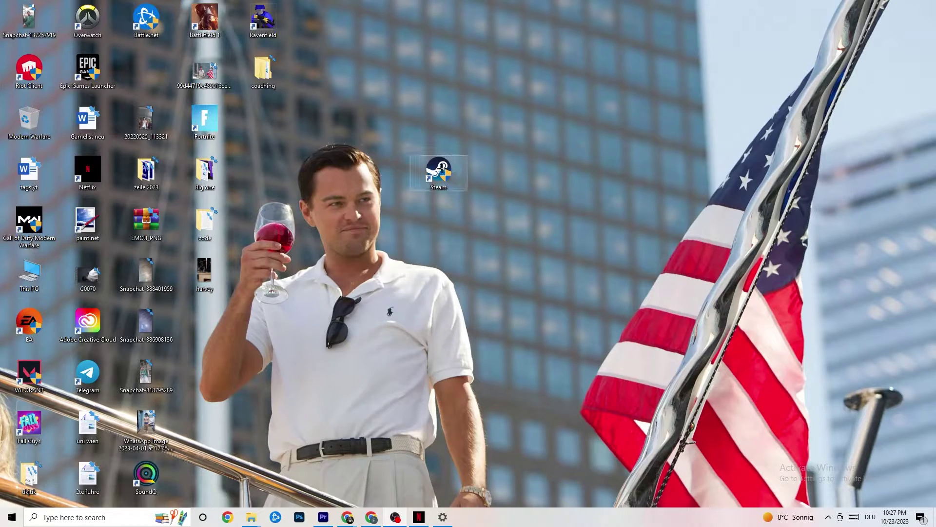
click(1, 523)
click(331, 468)
right_click(429, 178)
click(416, 269)
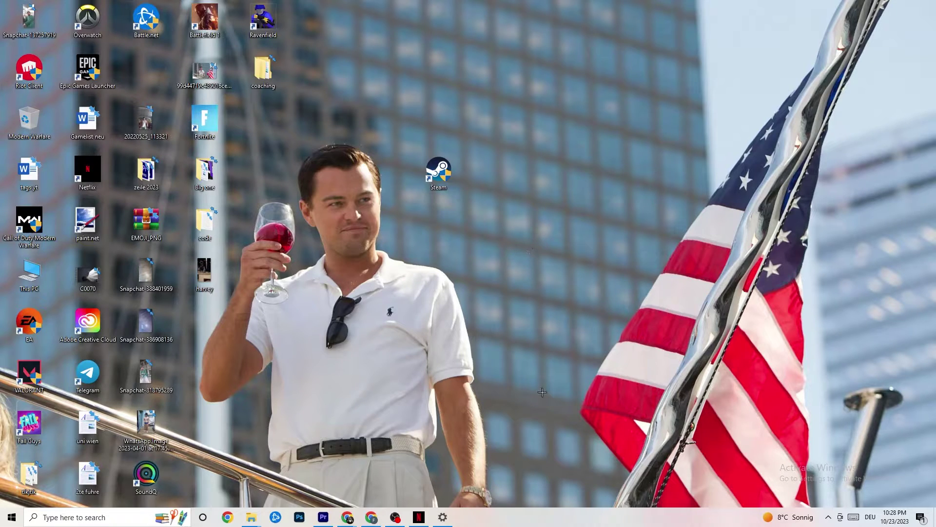
Launch Task Manager from the taskbar menu and maximize it to full screen
right_click(520, 524)
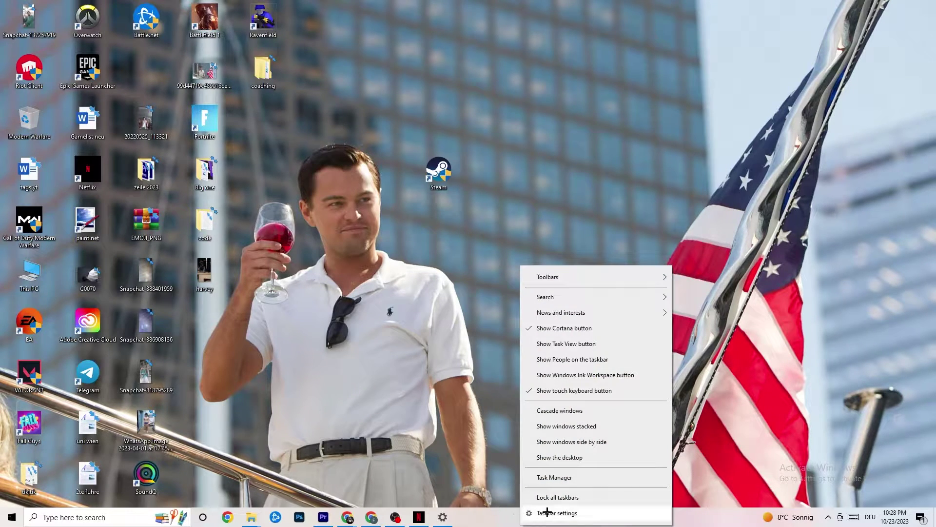
click(562, 477)
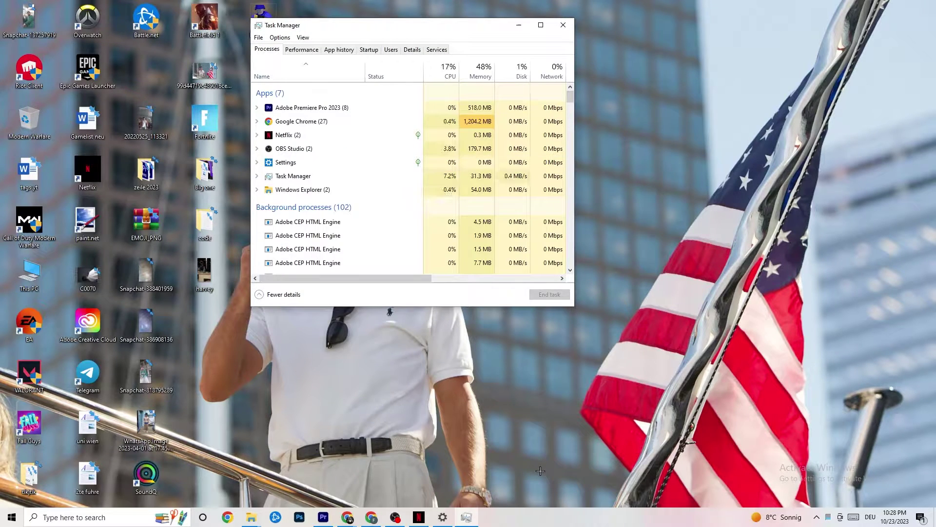
click(540, 25)
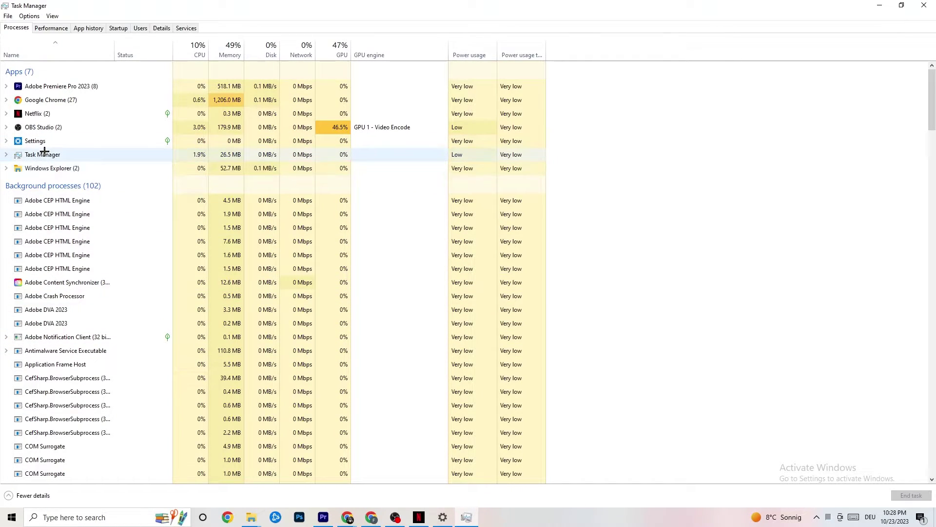
Check the Google Chrome process actions, then switch to the Details process list
right_click(67, 100)
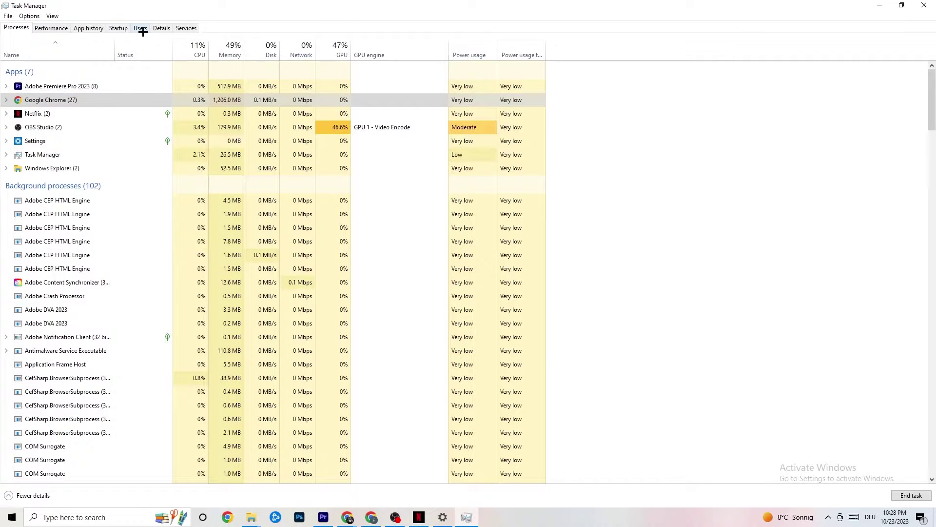
click(161, 28)
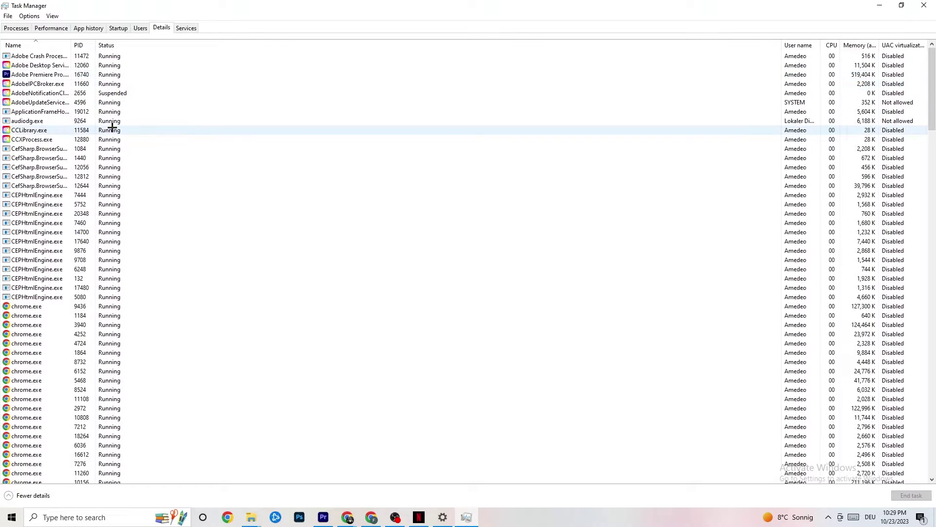
Review Premiere Pro's priority levels without changing them, then view the Startup apps list
right_click(51, 76)
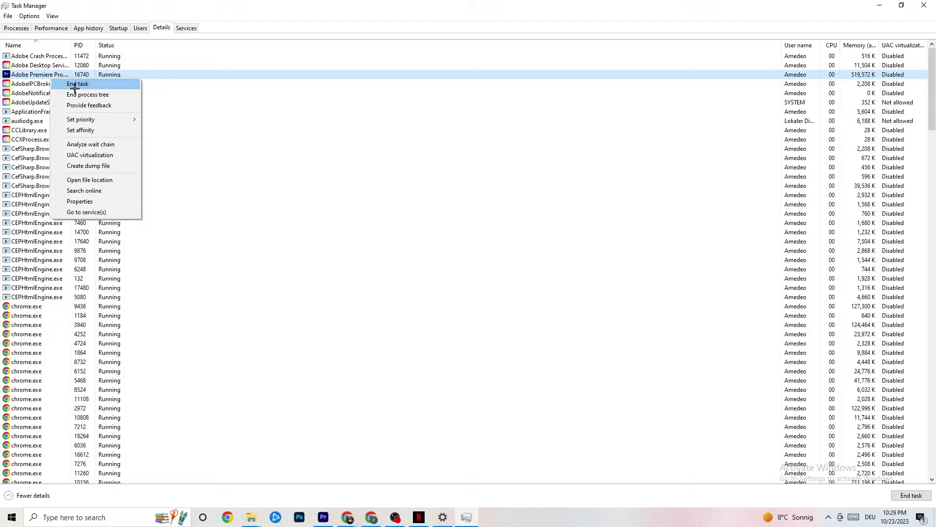
mouse_move(90, 121)
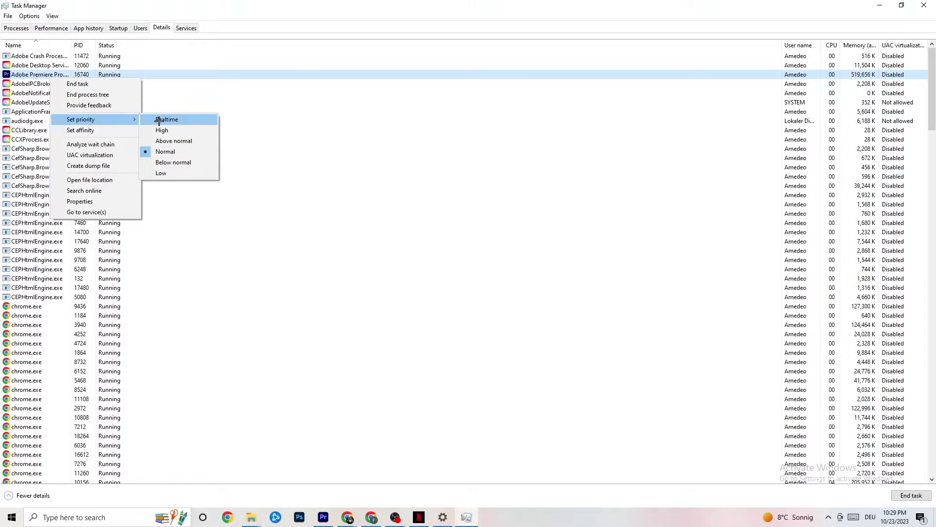
click(129, 117)
click(129, 117)
click(254, 102)
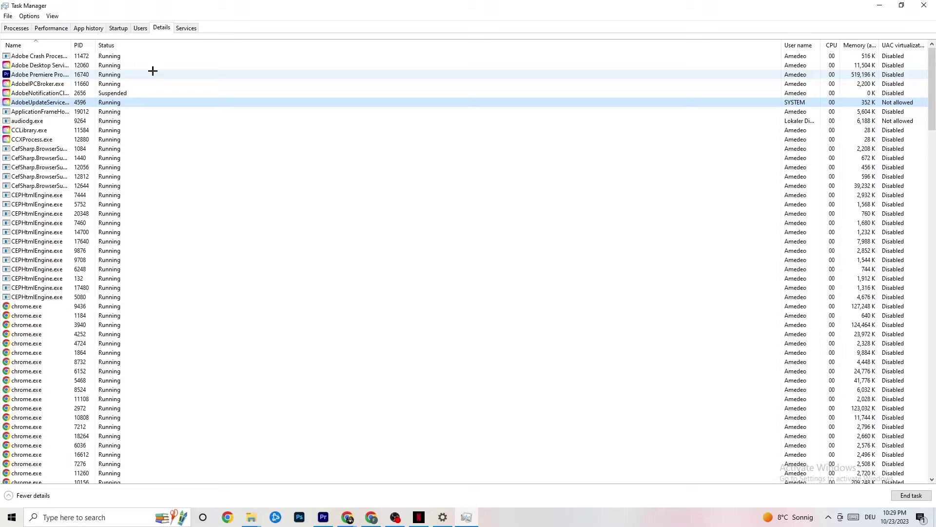
click(118, 28)
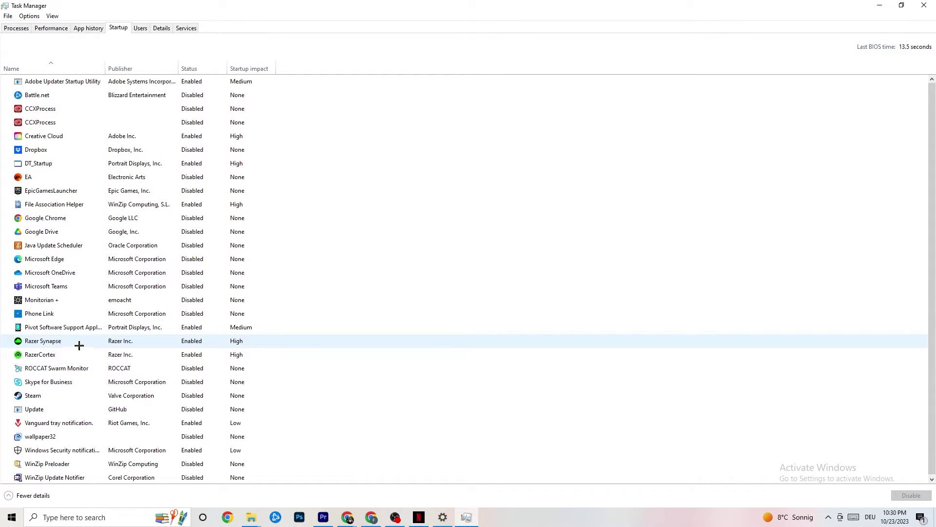
Inspect the Razer Synapse startup entry without disabling it, then close Task Manager
right_click(189, 342)
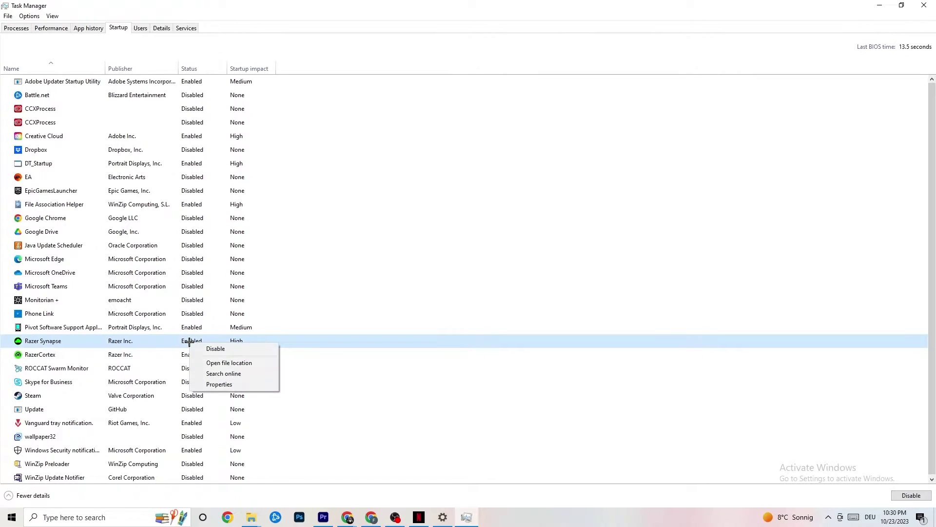
click(483, 49)
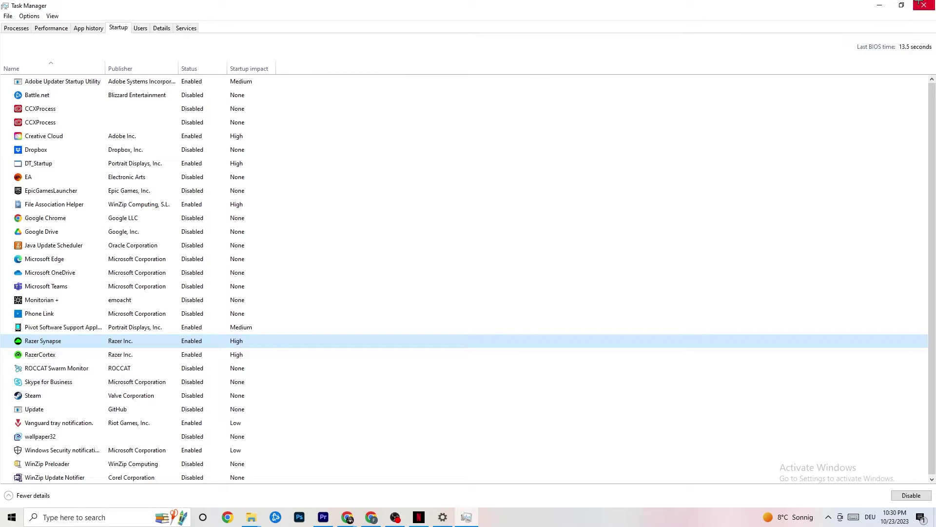
click(920, 4)
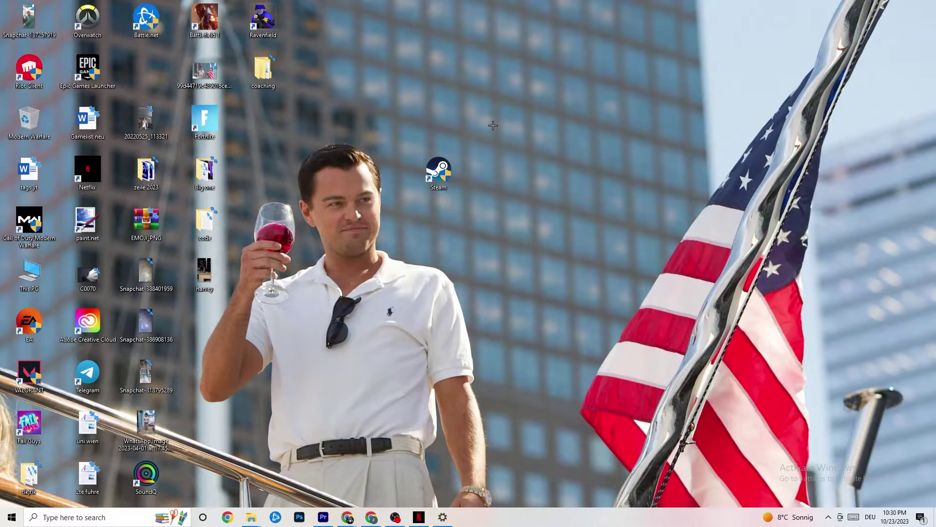
In System > Display, keep scaling at 100% (Recommended) at 1920 × 1080 resolution
click(10, 520)
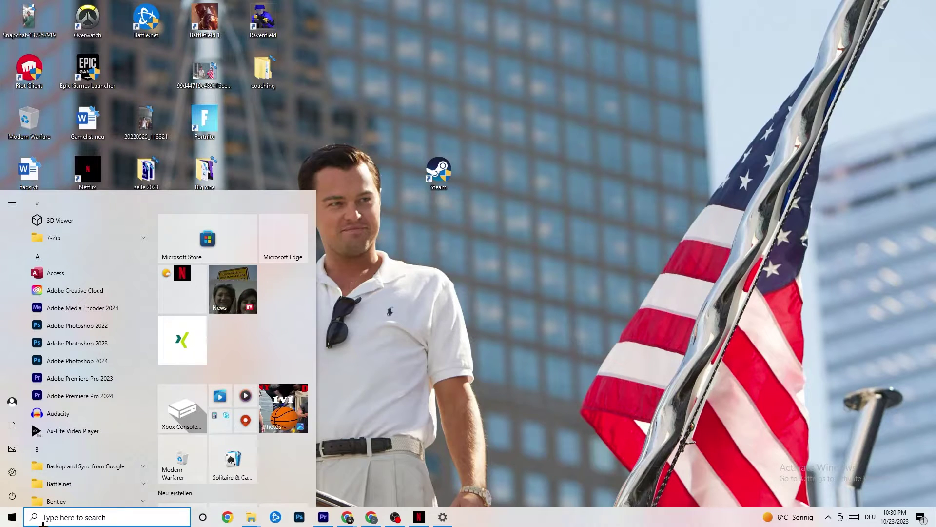
click(14, 472)
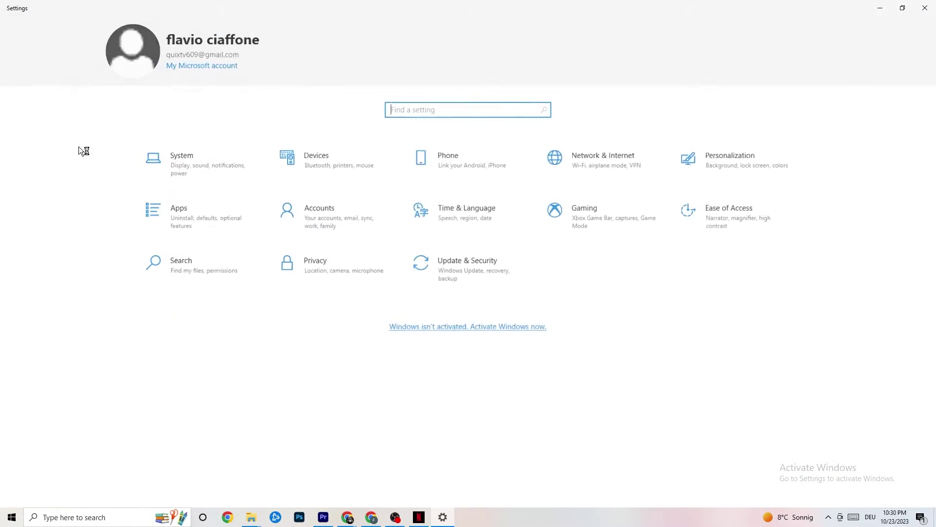
click(204, 164)
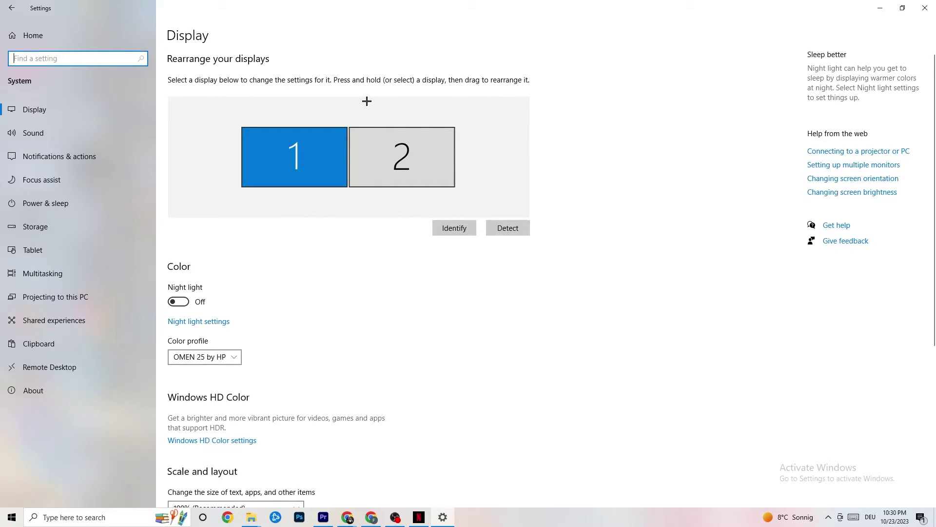
scroll(455, 111, down, 5)
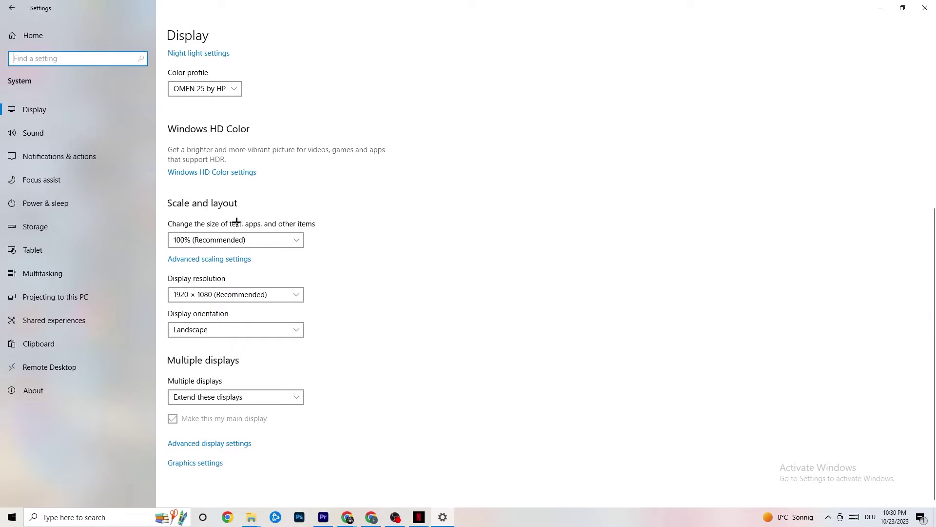
click(271, 239)
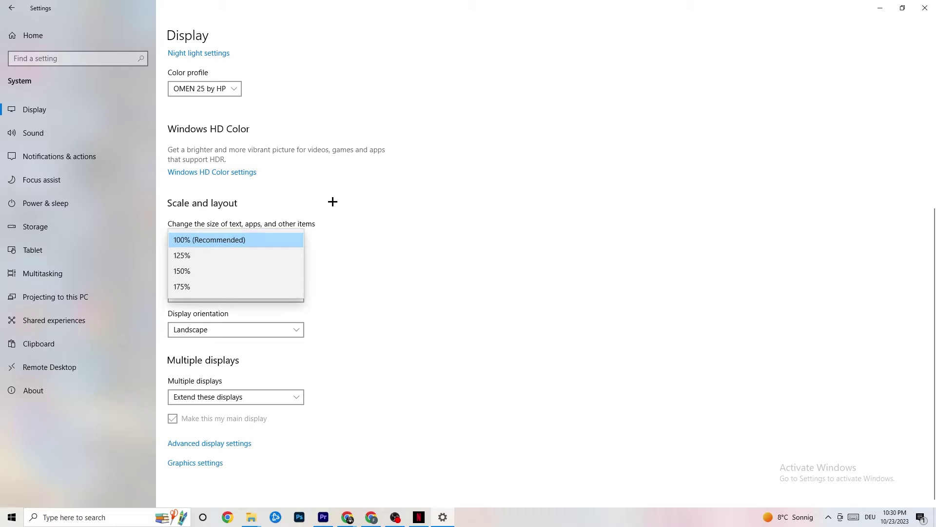
click(369, 188)
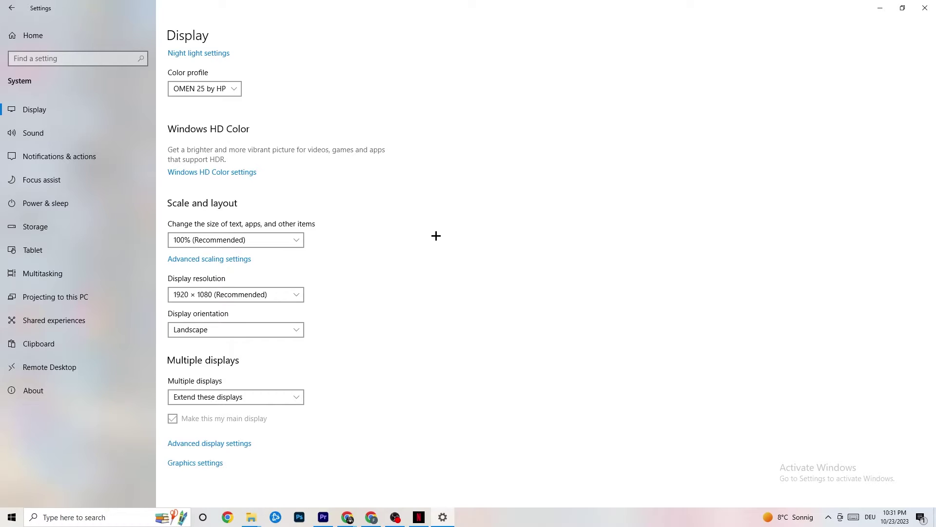
Check the power plans from Power & sleep, leaving screen off at 10 minutes, sleep at 30
click(59, 202)
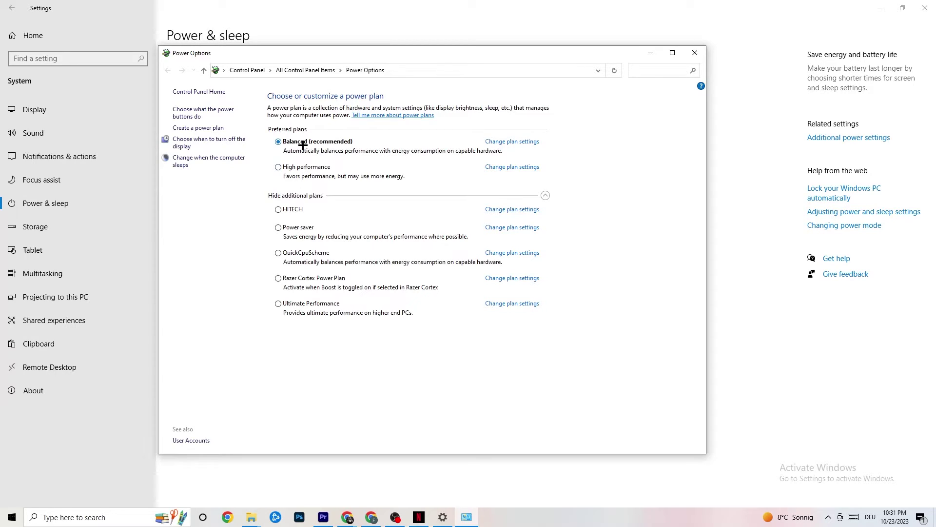
click(694, 52)
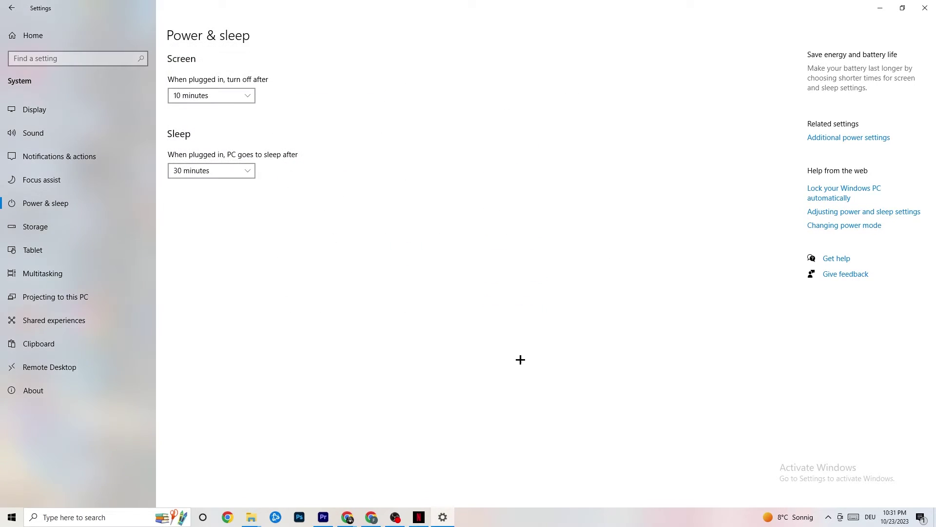
Keep Storage Sense running every week with 14-day recycle bin cleanup, then return Home
click(73, 231)
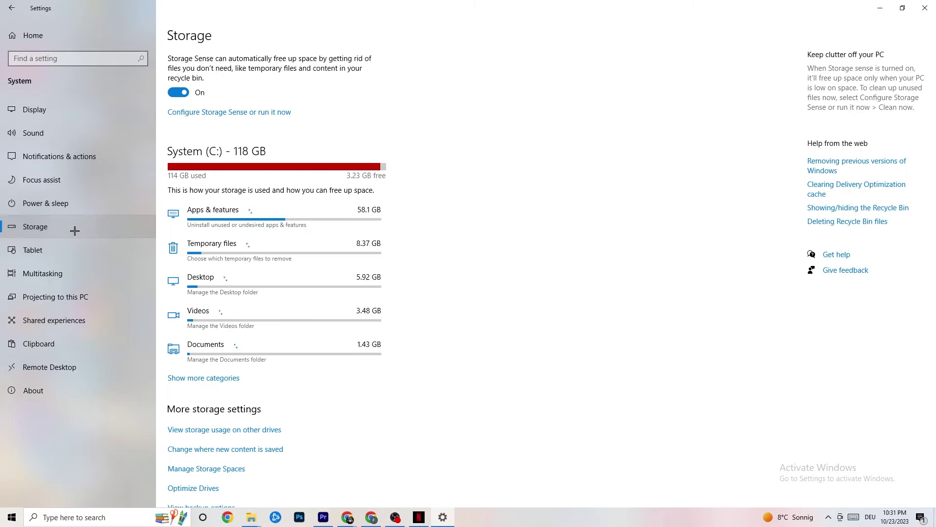
click(221, 113)
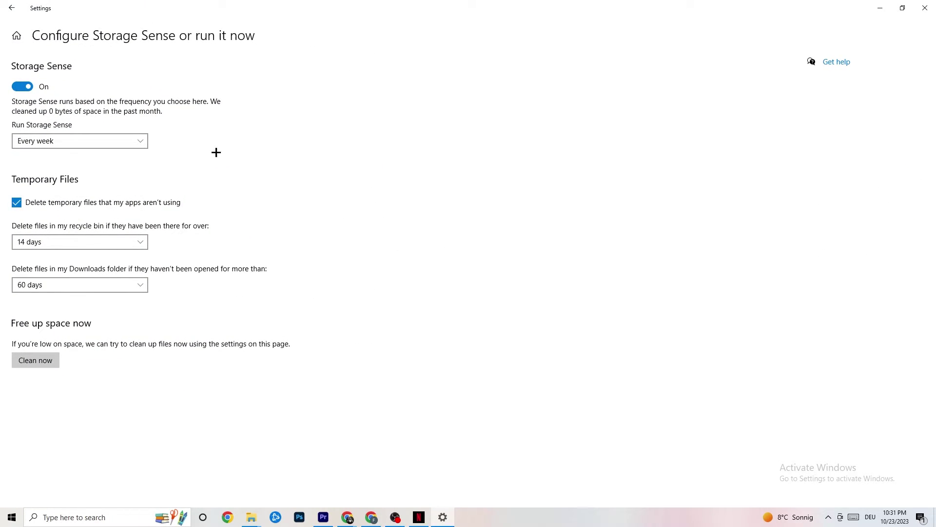
click(139, 144)
click(105, 143)
click(80, 142)
click(240, 156)
click(109, 240)
click(346, 193)
click(10, 5)
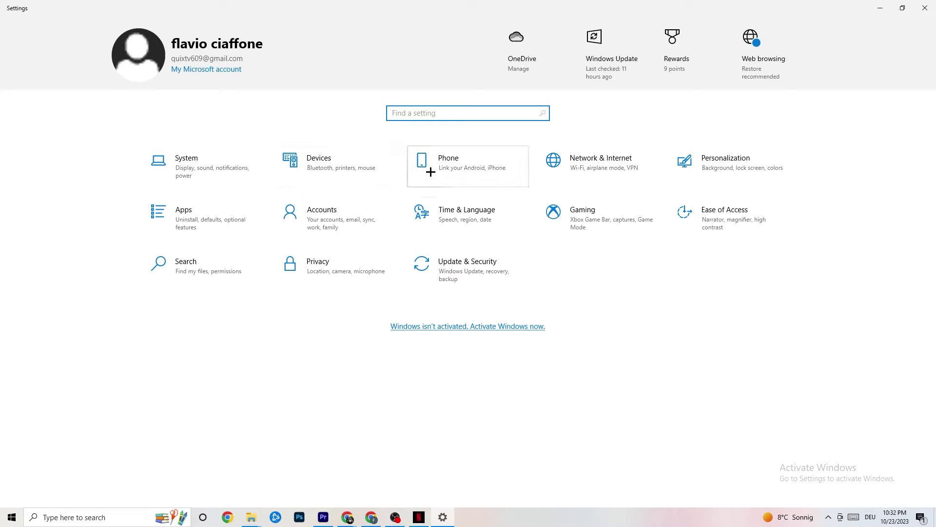
In Gaming settings, confirm background recording is off and Game Mode is switched on
click(623, 221)
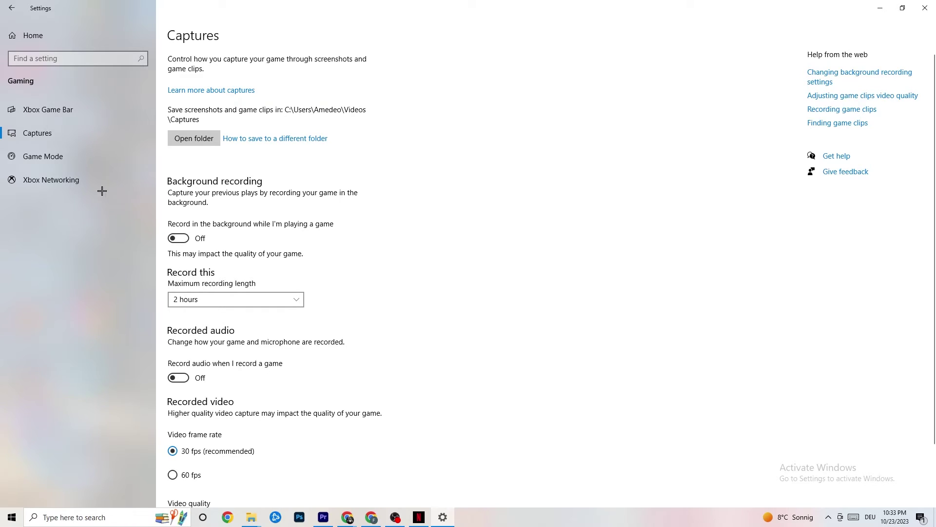
click(86, 157)
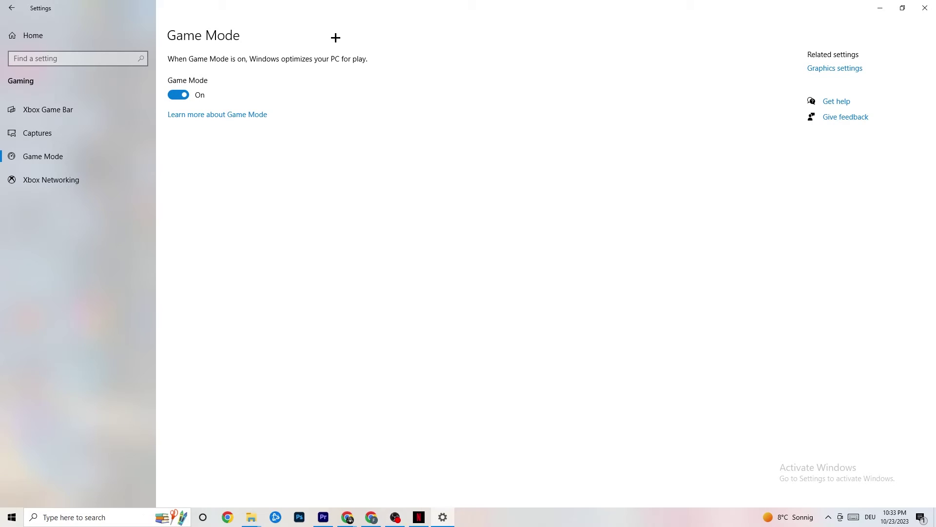
From Settings home, go to Update & Security, view Troubleshoot, then confirm Windows Update reports up to date
click(35, 35)
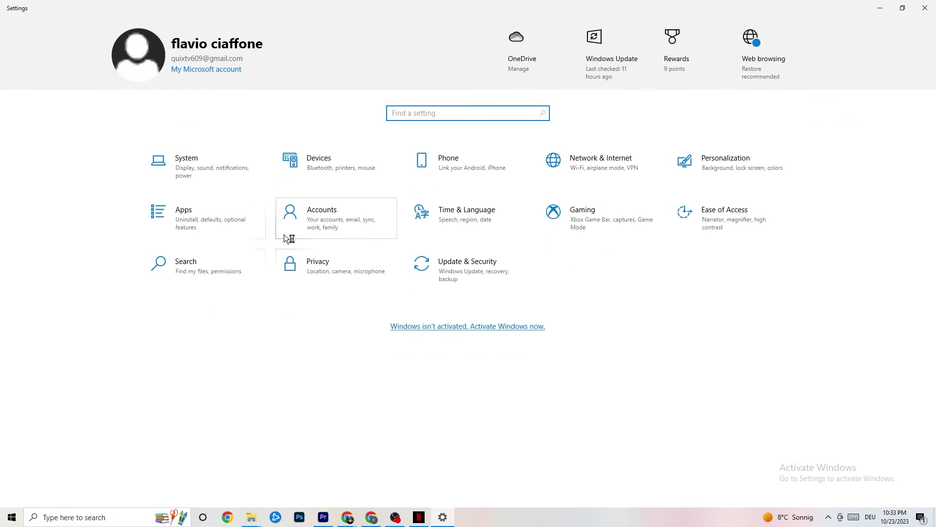
click(492, 280)
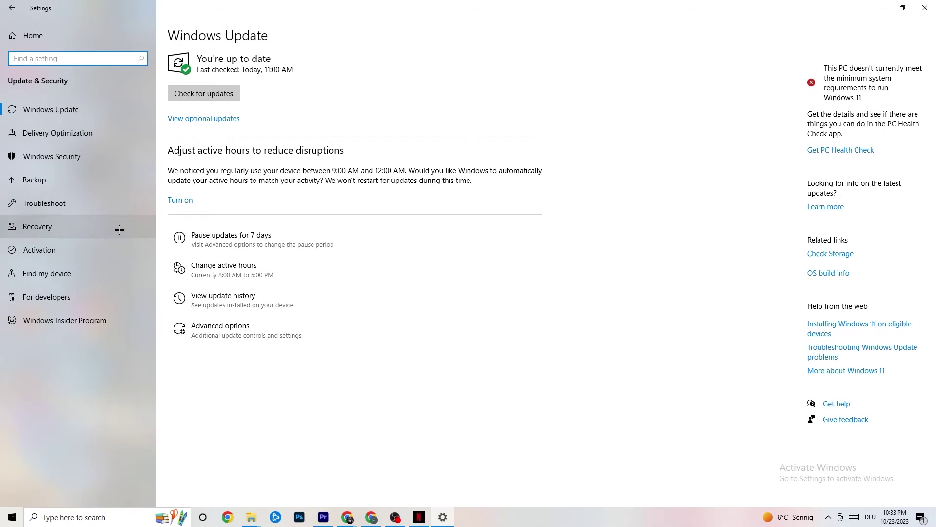
click(51, 202)
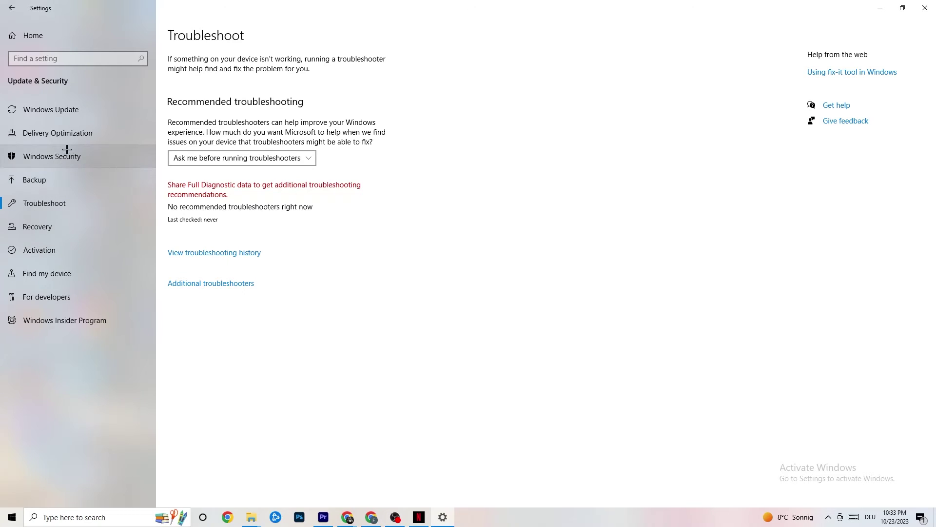
click(50, 109)
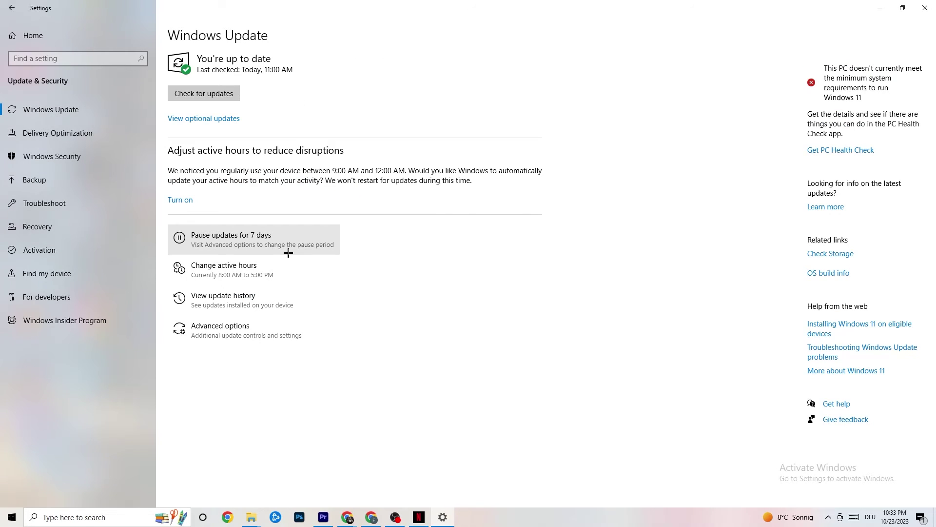